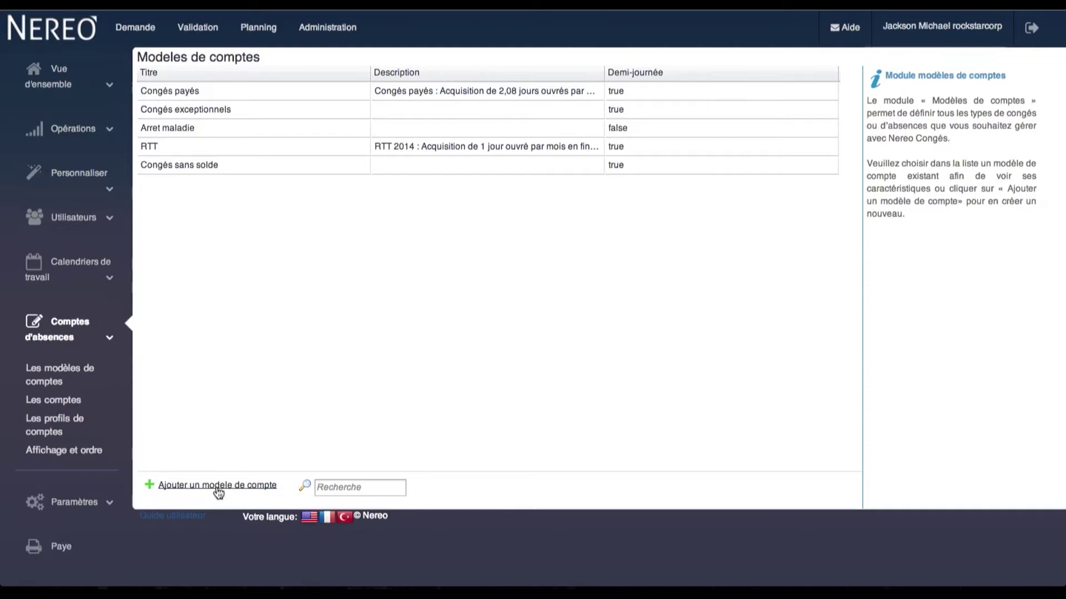
Step: Create a new account model titled "Mariage" with the administrator title "MAr."
{"action": "left_click", "coordinate": [186, 486]}
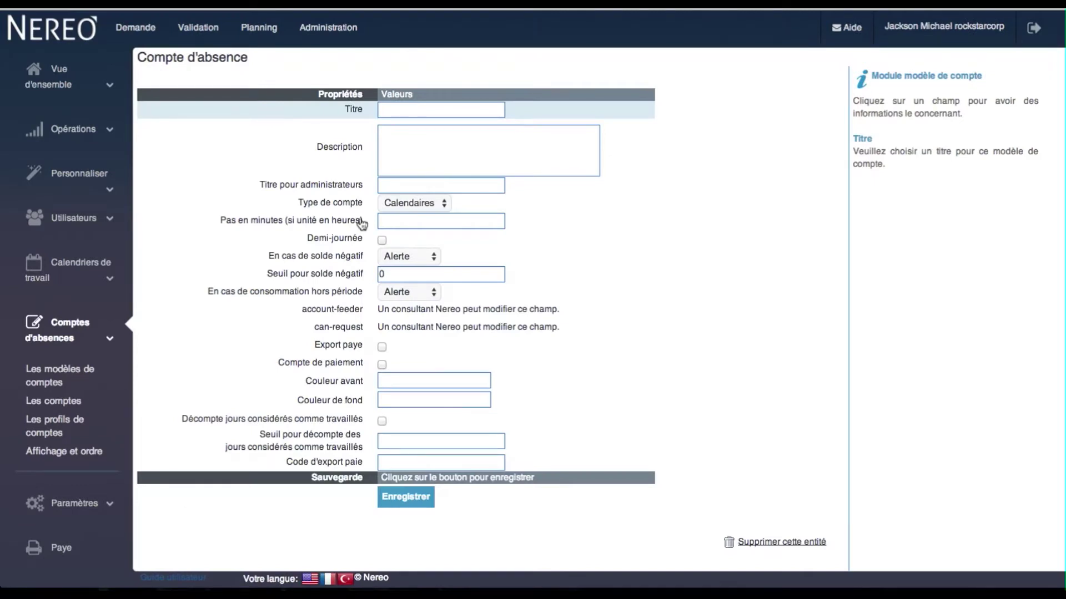
{"action": "left_click", "coordinate": [407, 109]}
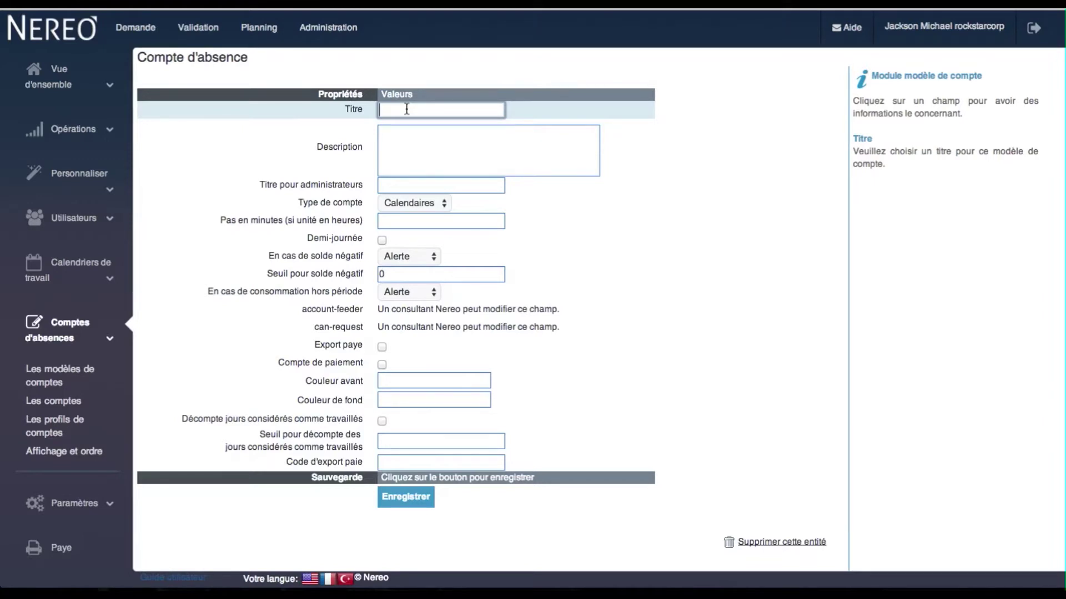
{"action": "type", "text": "Mariage"}
{"action": "left_click", "coordinate": [418, 137]}
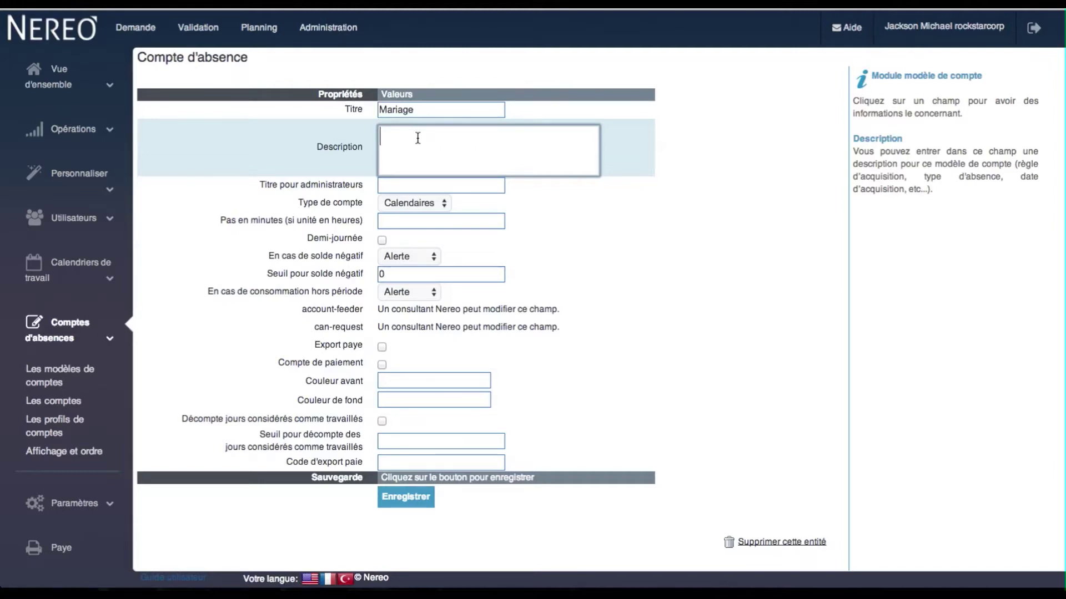
{"action": "left_click", "coordinate": [389, 187]}
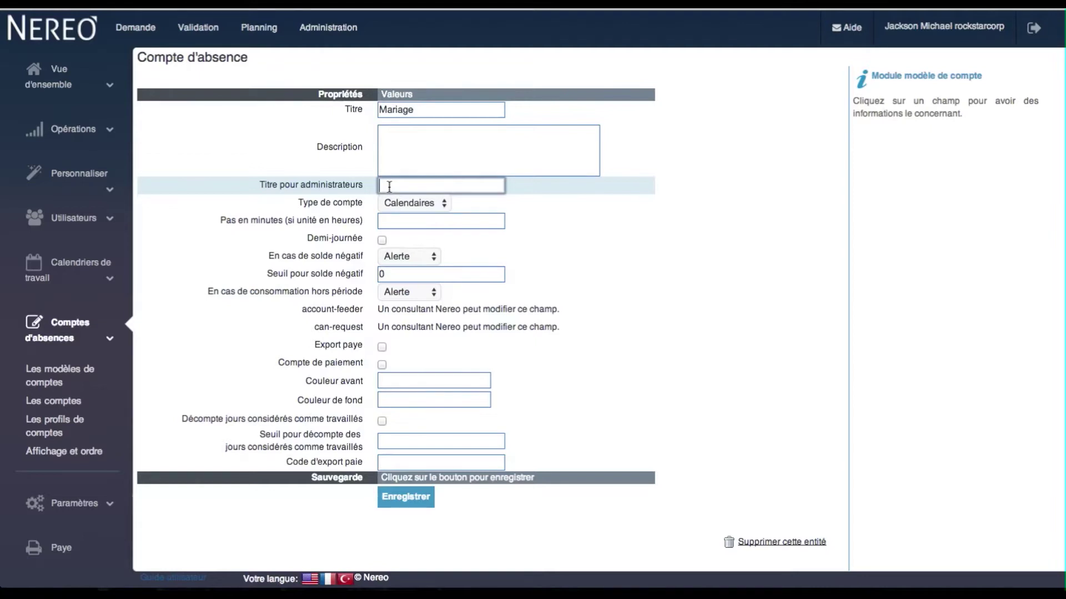
{"action": "type", "text": "MAr."}
Step: Keep the account type as Calendaires and set the model's step in minutes to 15
{"action": "left_click", "coordinate": [411, 203]}
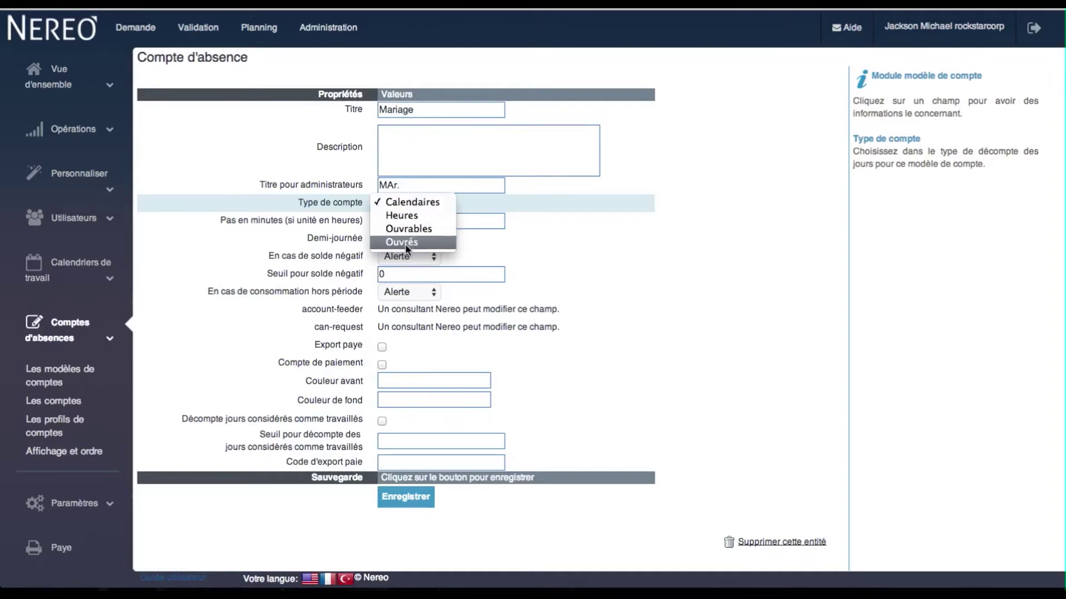
{"action": "left_click", "coordinate": [416, 207]}
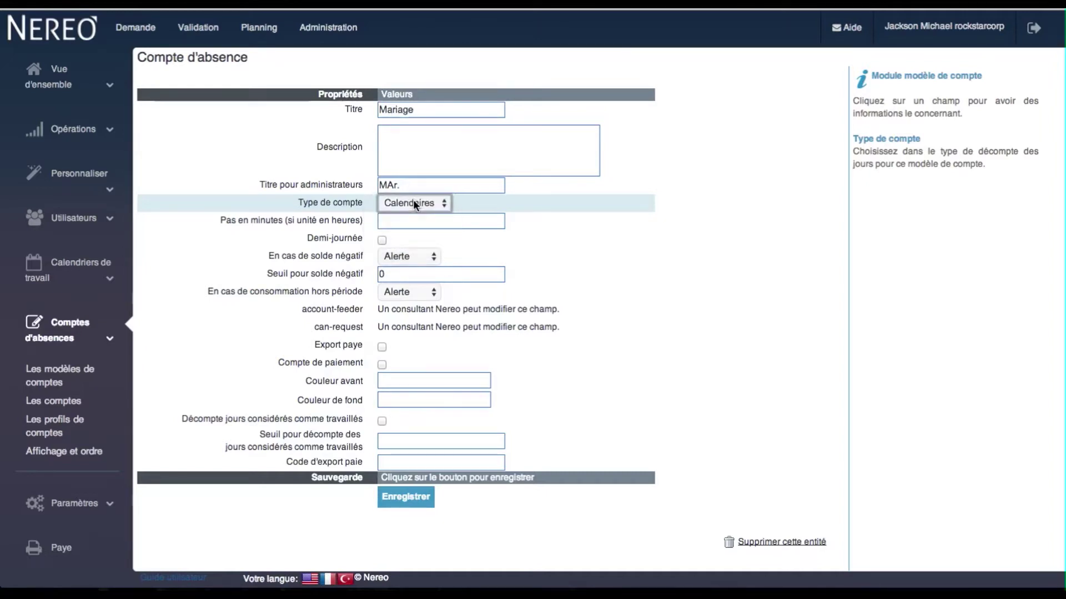
{"action": "left_click", "coordinate": [403, 219]}
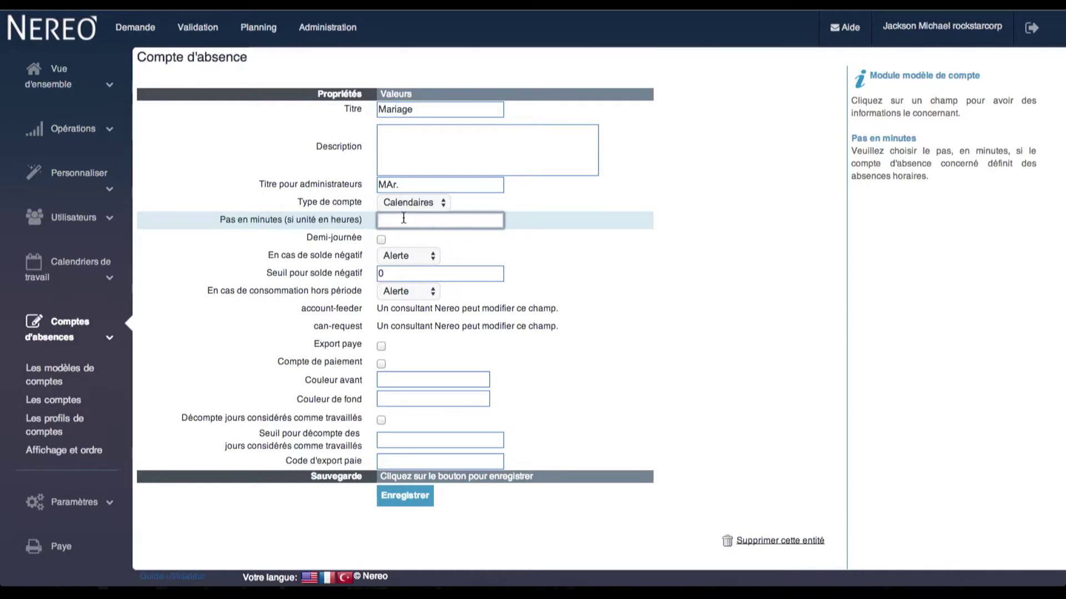
{"action": "type", "text": "60"}
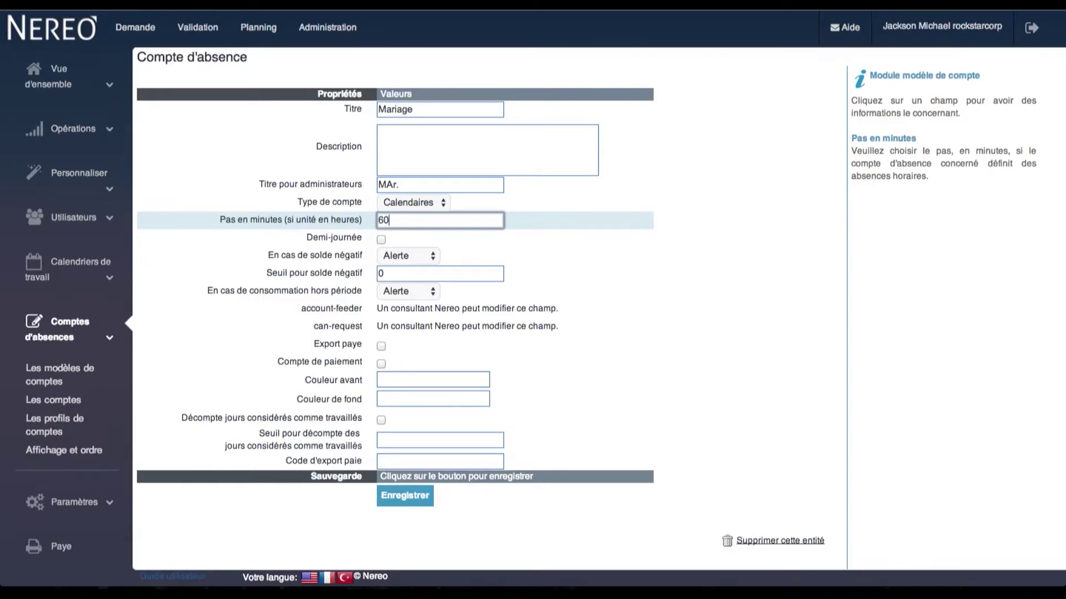
{"action": "key", "text": "BackSpace"}
{"action": "key", "text": "BackSpace"}
{"action": "type", "text": "15"}
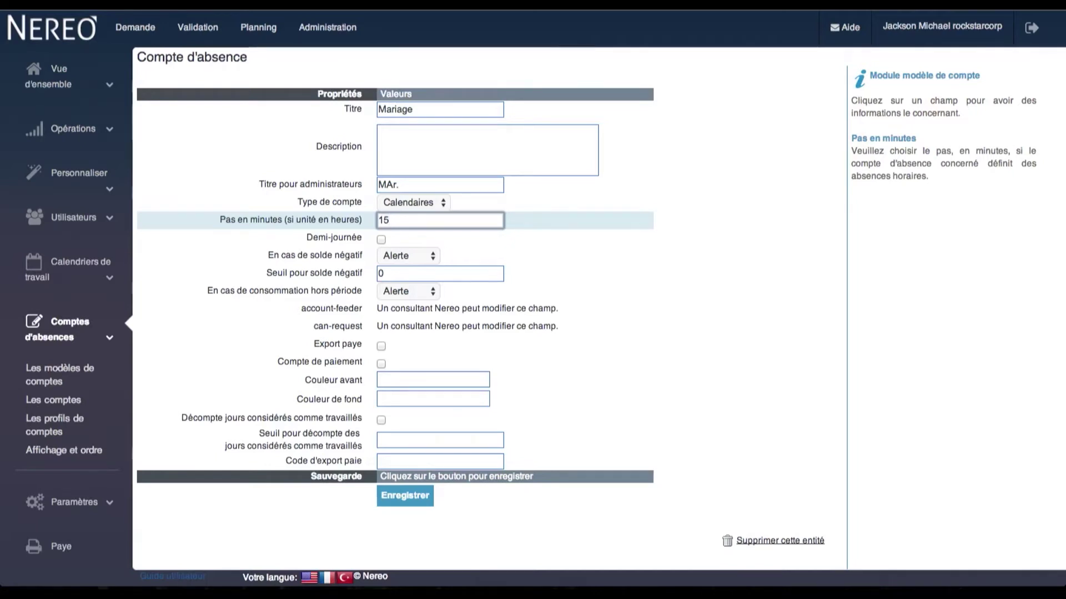
Step: Set the negative balance rule to Bloquage with a threshold of -2, keeping Alerte for out-of-period consumption
{"action": "left_click", "coordinate": [397, 259]}
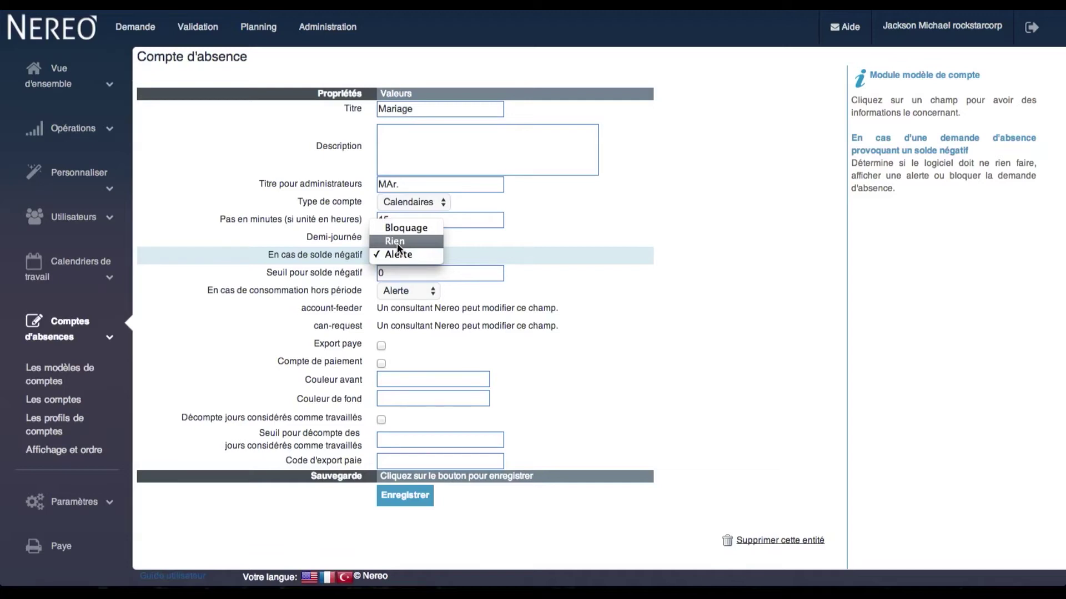
{"action": "left_click", "coordinate": [403, 255]}
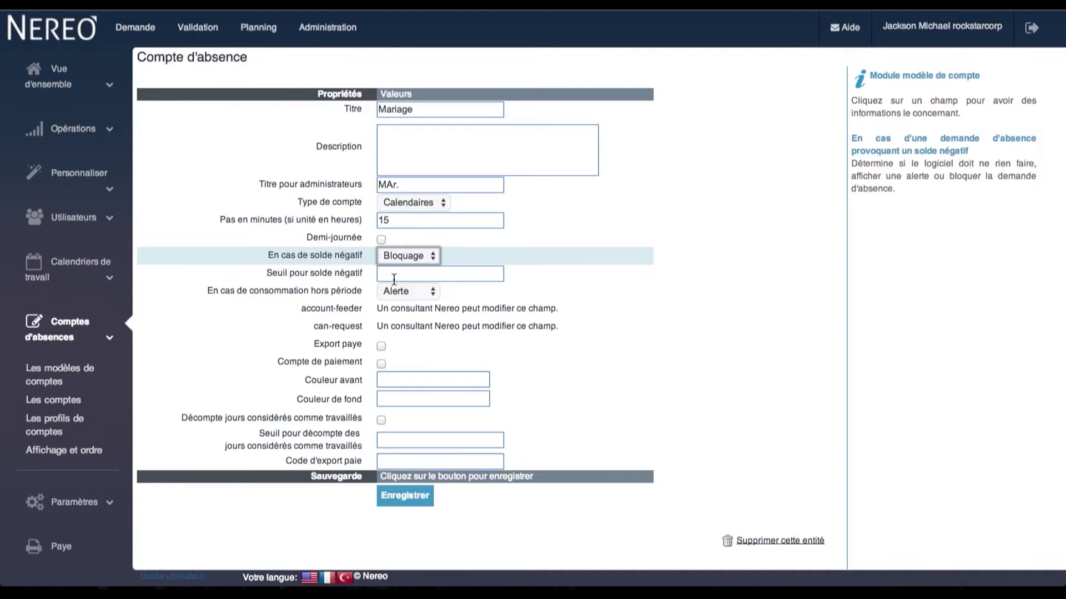
{"action": "left_click", "coordinate": [394, 280]}
{"action": "type", "text": "-2"}
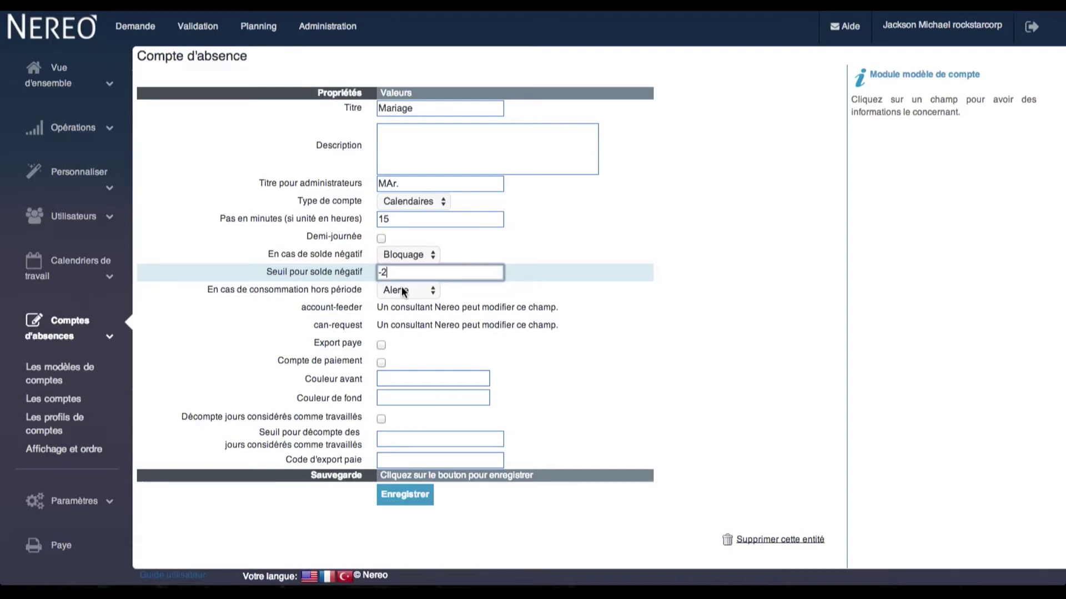
{"action": "left_click", "coordinate": [404, 291]}
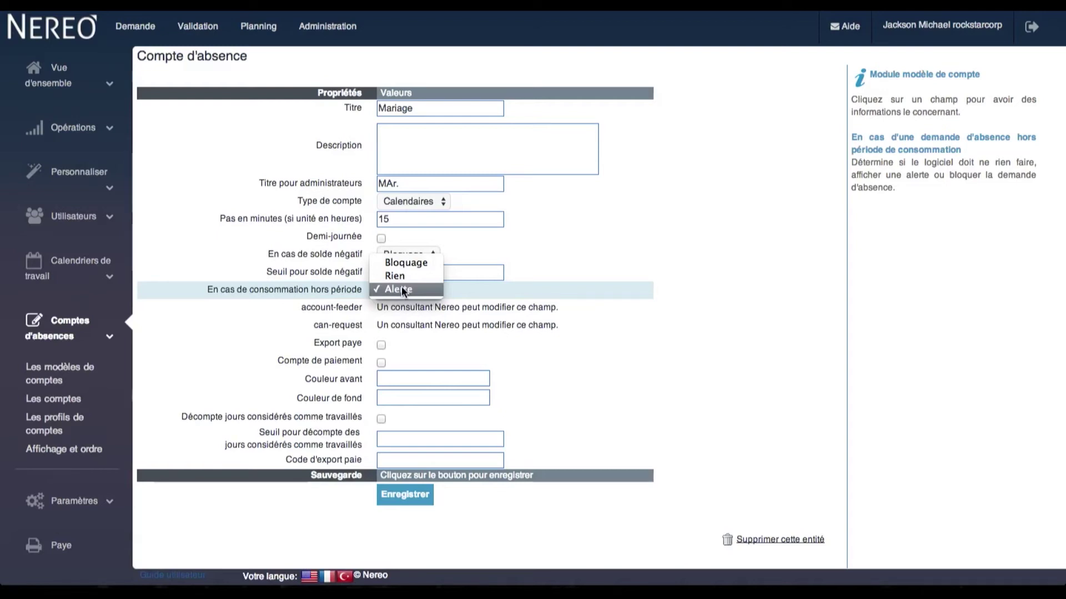
{"action": "left_click", "coordinate": [401, 286]}
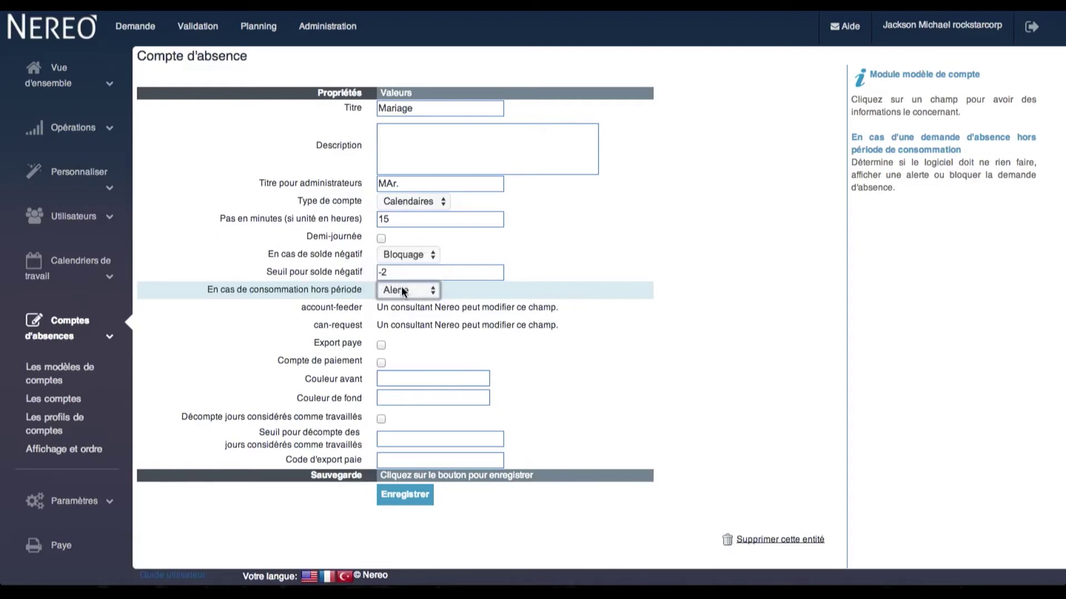
Step: Enable payroll export for the Mariage model, leave its payroll export code blank, and save the model
{"action": "left_click", "coordinate": [380, 347]}
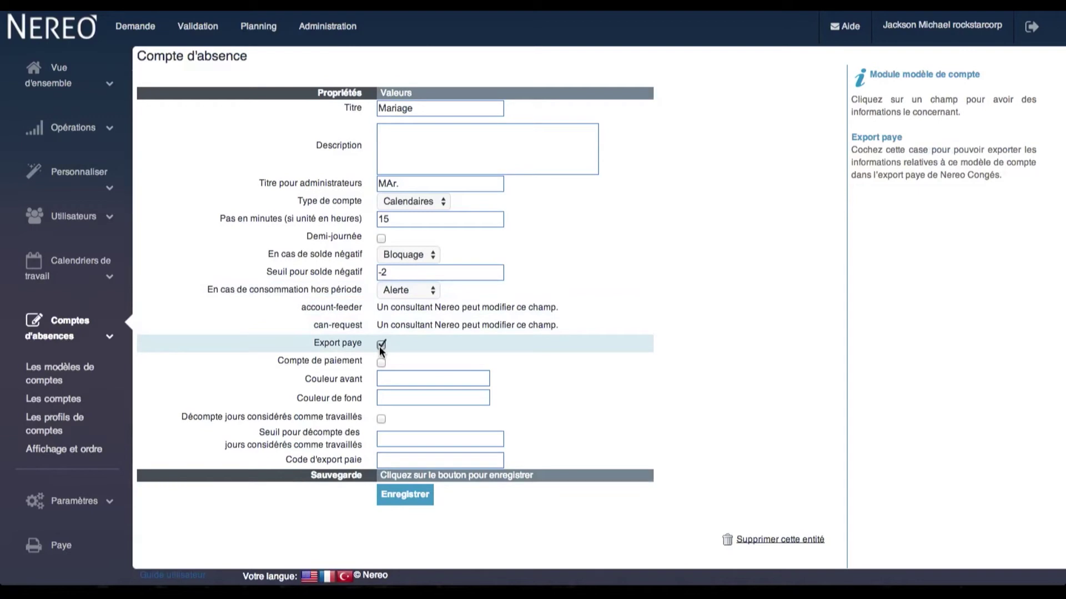
{"action": "left_click", "coordinate": [387, 439]}
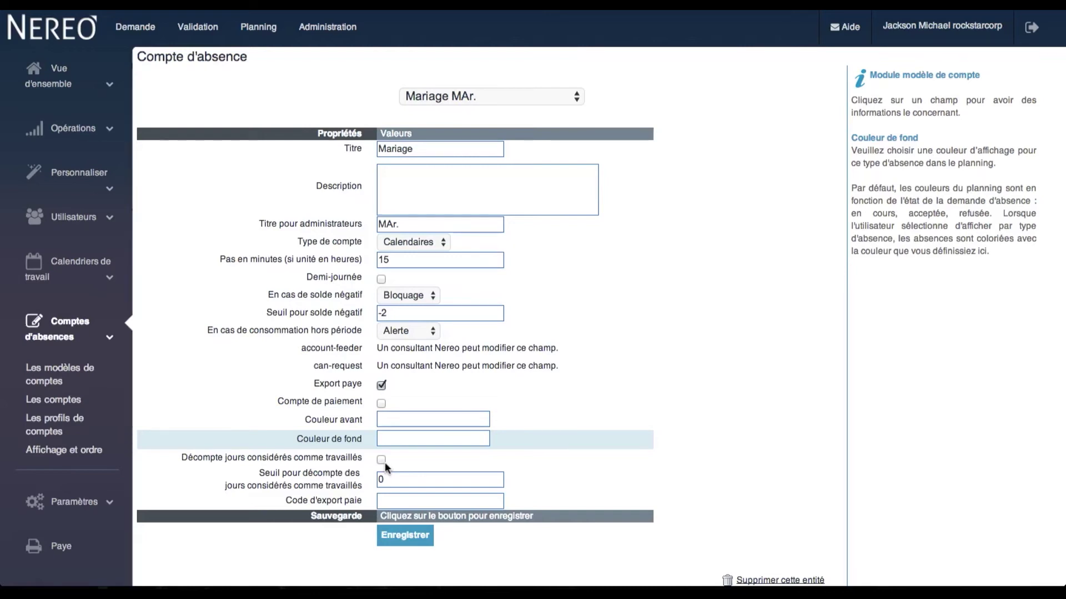
{"action": "left_click", "coordinate": [396, 502]}
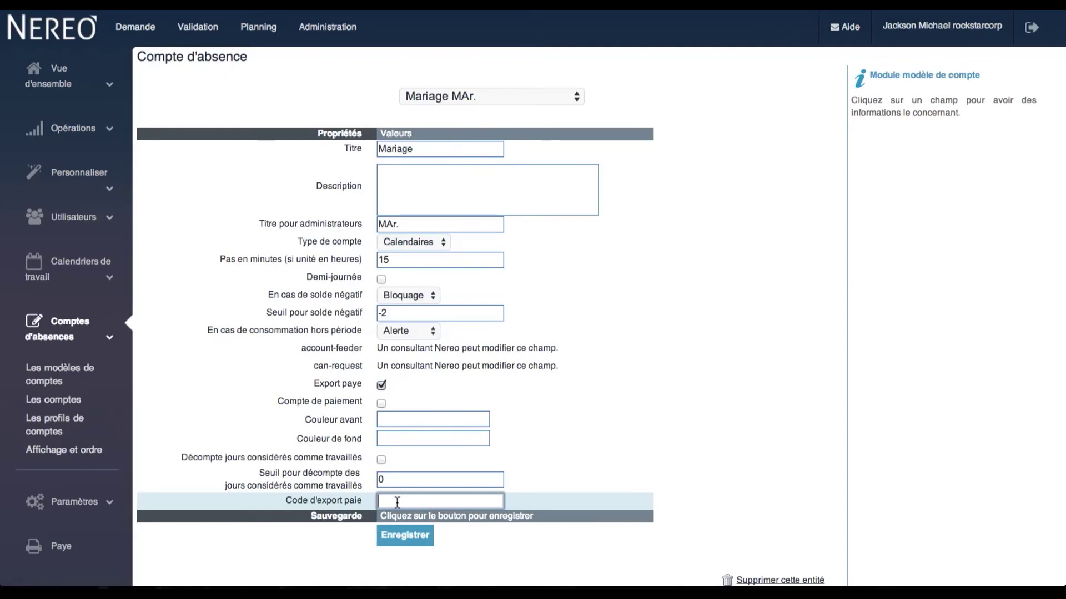
{"action": "left_click", "coordinate": [412, 536]}
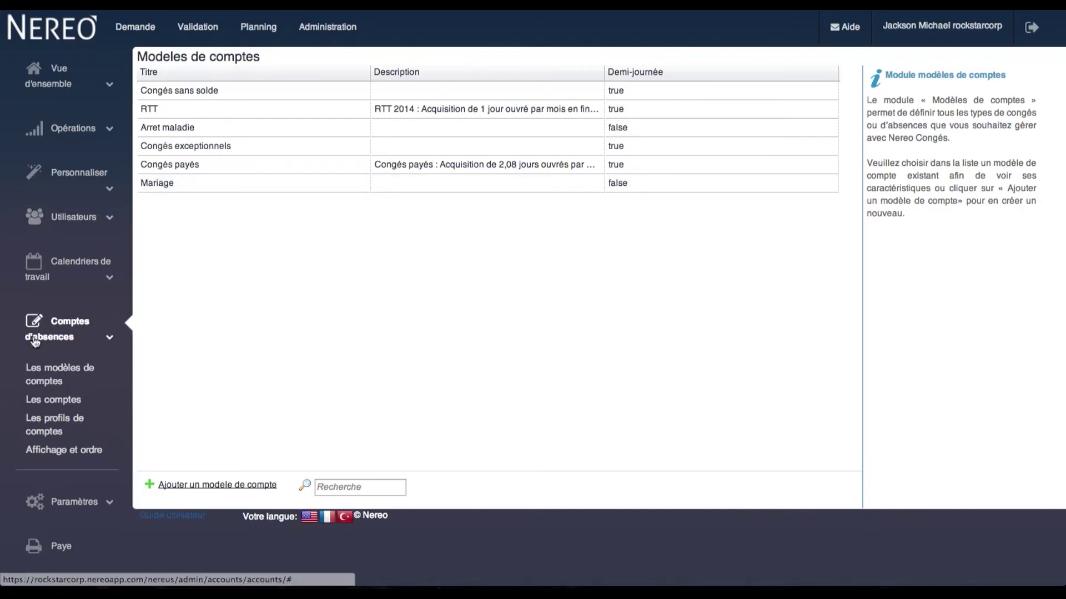
Step: Create a new absence account titled "MAriage salarié" based on the "Mariage MAr." model
{"action": "left_click", "coordinate": [58, 405]}
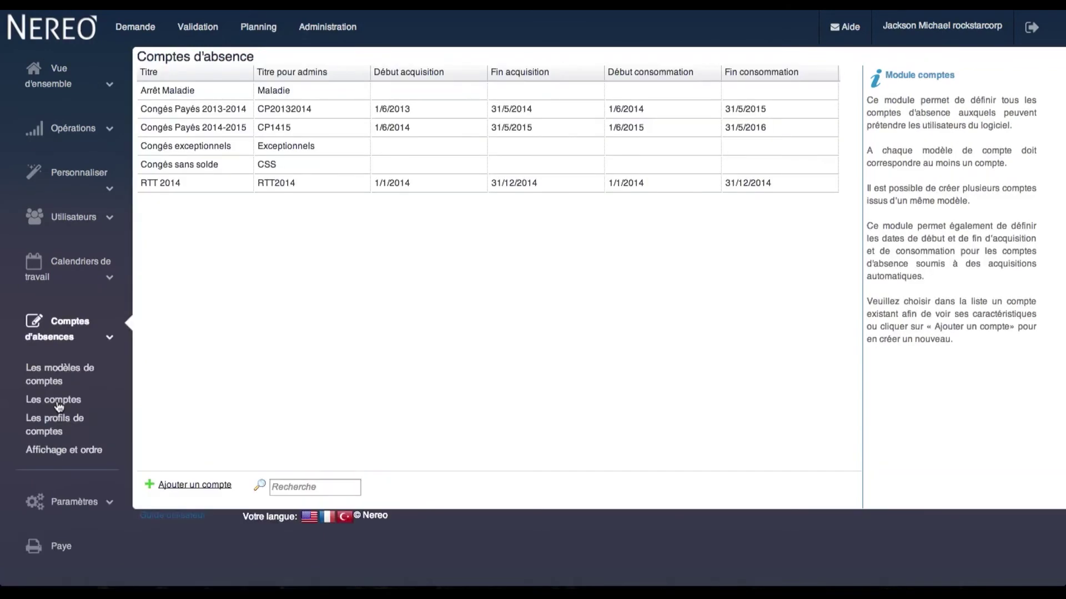
{"action": "left_click", "coordinate": [179, 489]}
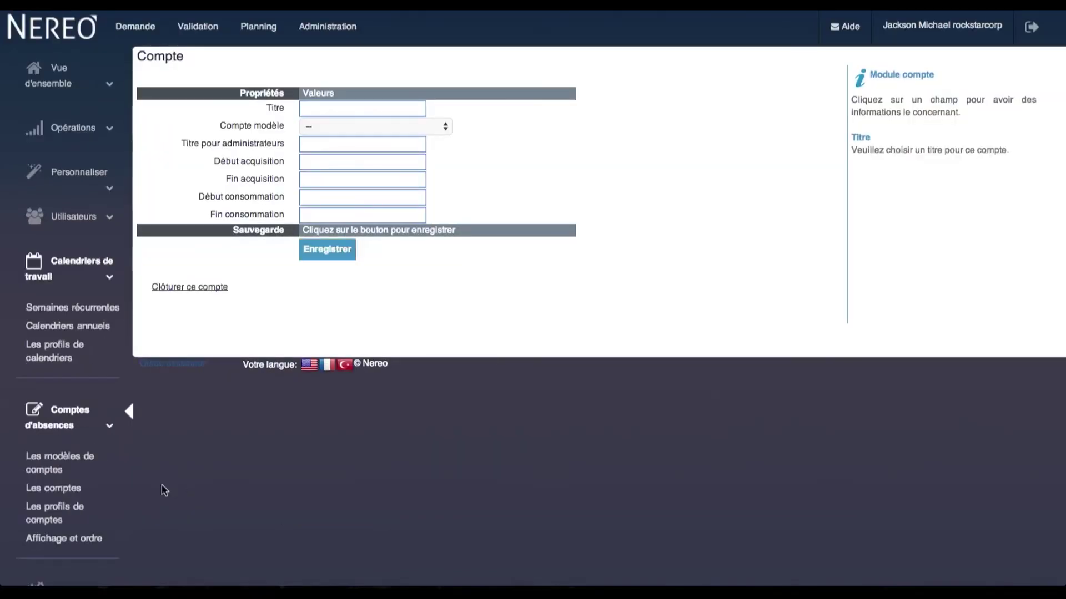
{"action": "left_click", "coordinate": [313, 109]}
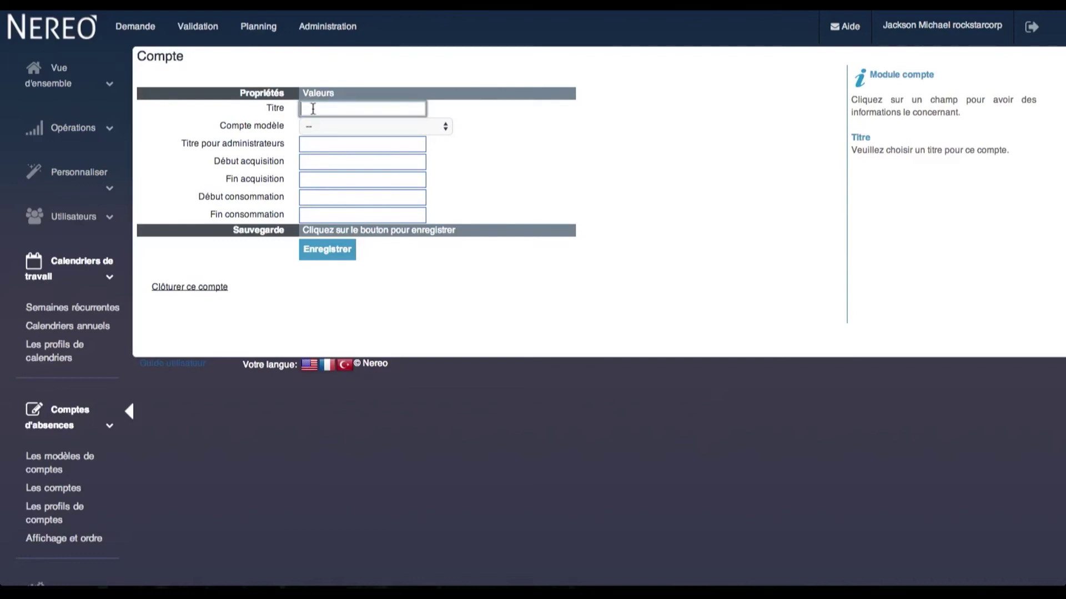
{"action": "type", "text": "MAriage salarié"}
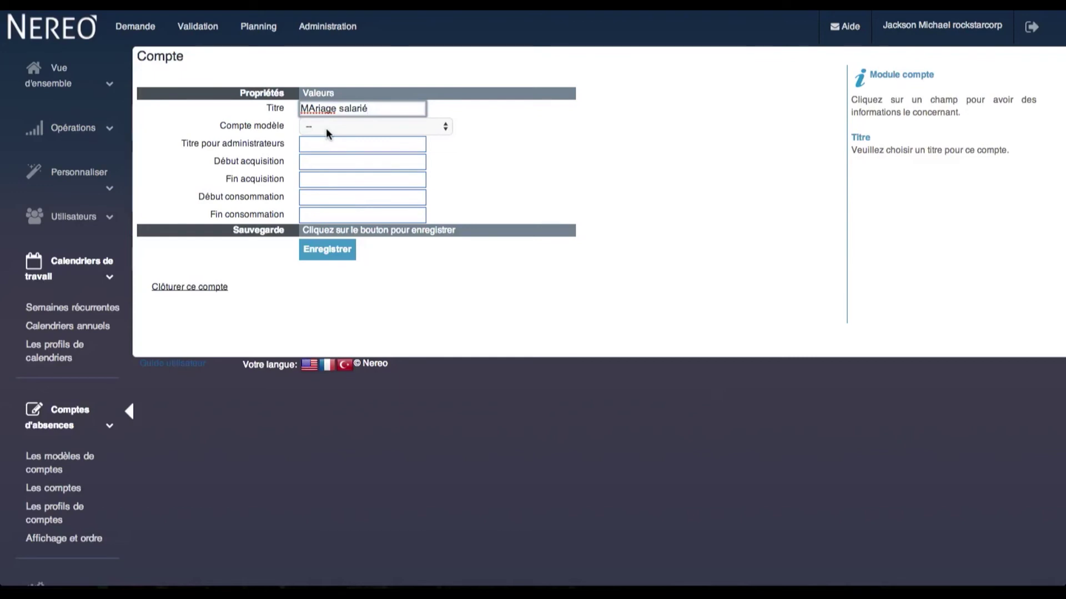
{"action": "left_click", "coordinate": [325, 127]}
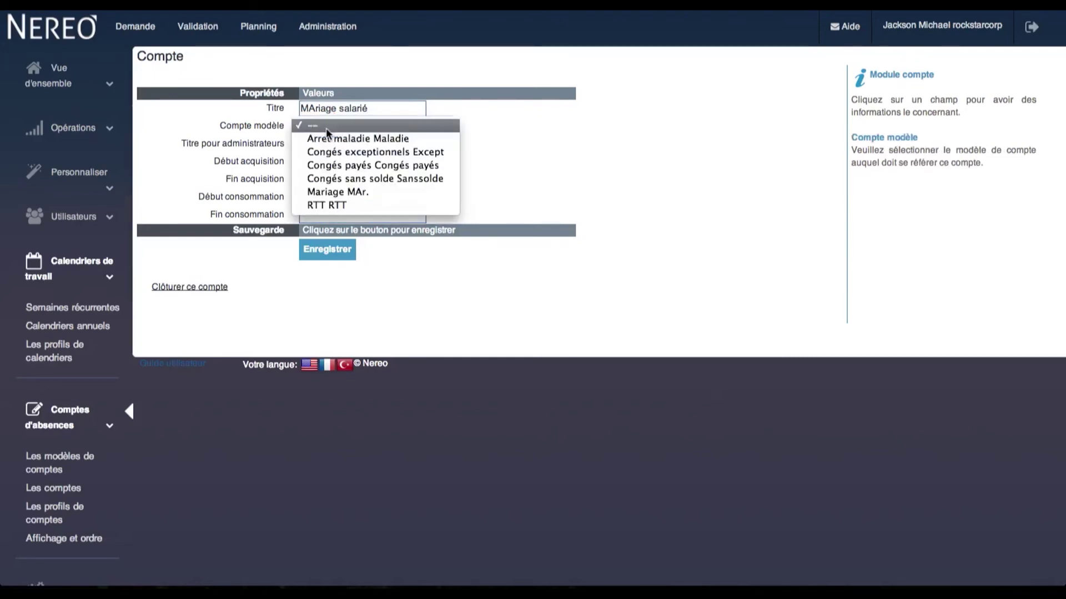
{"action": "left_click", "coordinate": [337, 193]}
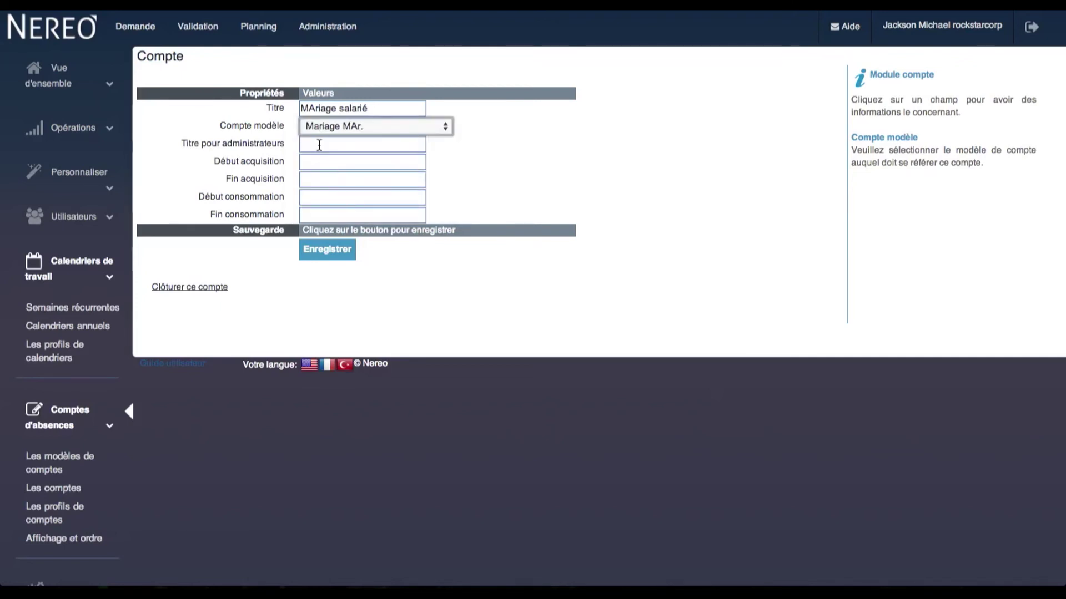
Step: Give the new account the administrator title "MAr salarié" and save it with the acquisition and consumption dates blank
{"action": "left_click", "coordinate": [319, 145]}
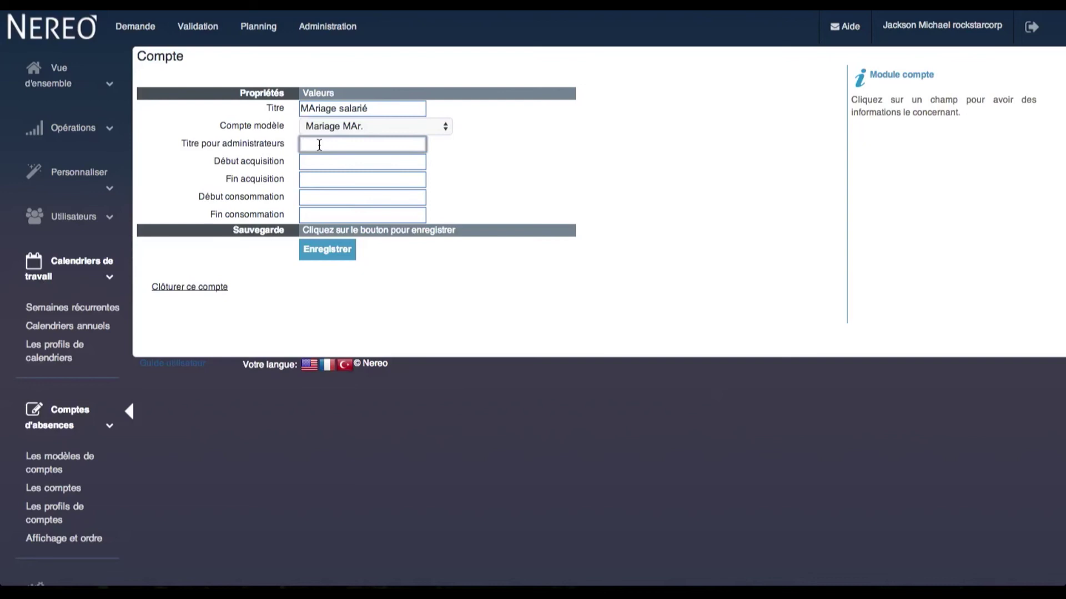
{"action": "type", "text": "MAr salarié"}
{"action": "left_click", "coordinate": [324, 161]}
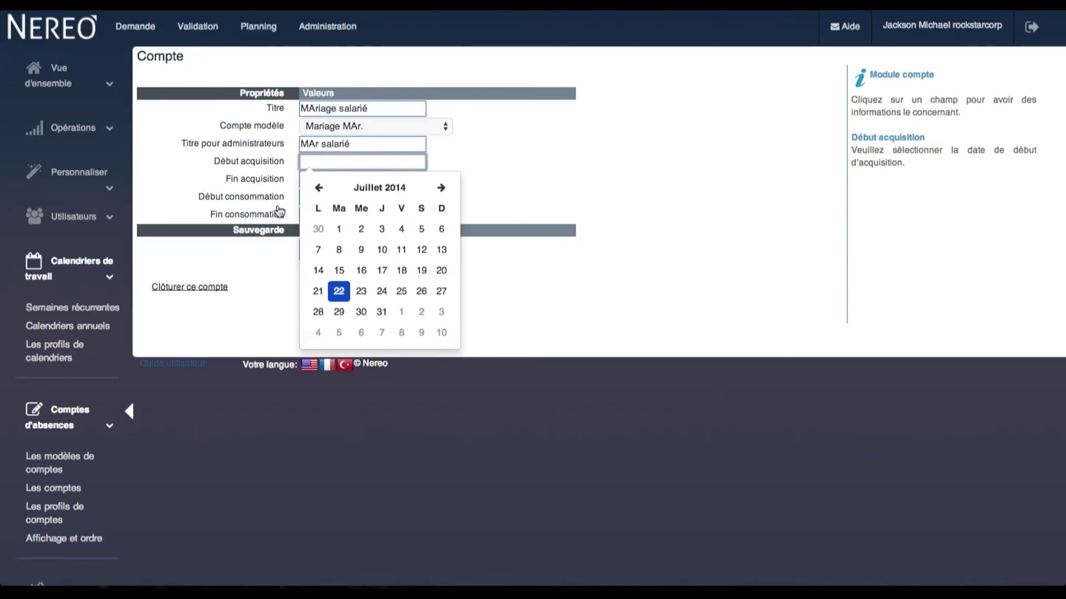
{"action": "left_click", "coordinate": [284, 216]}
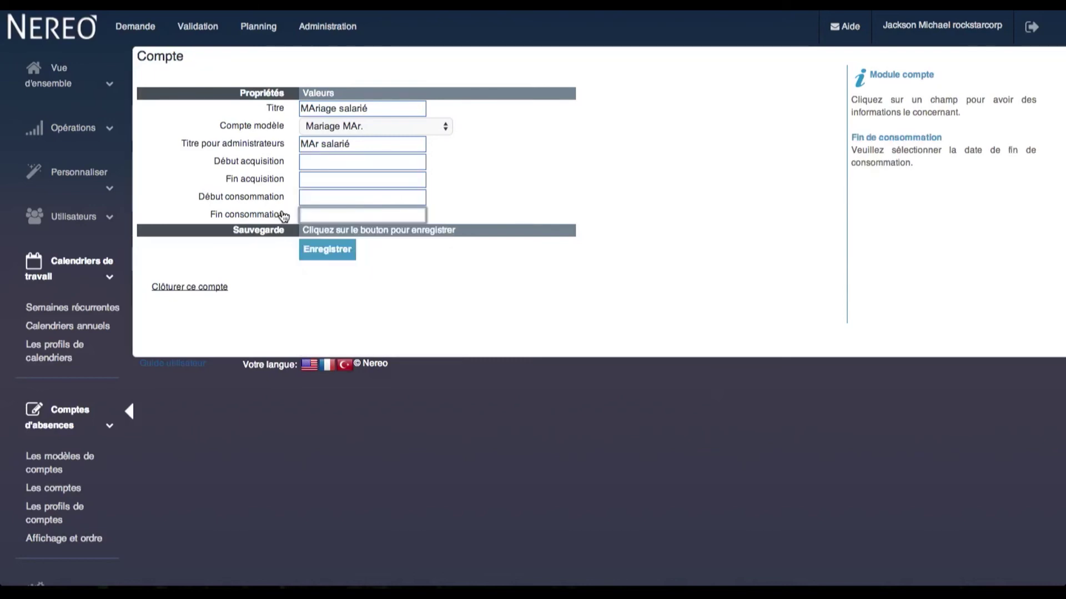
{"action": "left_click", "coordinate": [333, 256]}
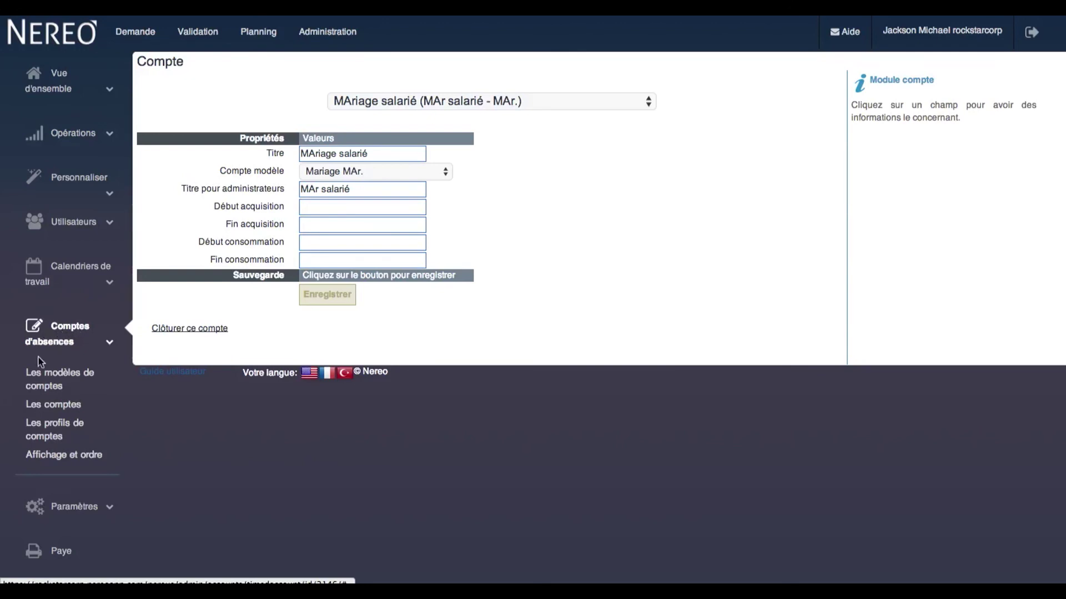
Step: Add the "Mariage MAr." model to the "Congés Payés - RTT" account profile and save the profile
{"action": "left_click", "coordinate": [46, 440]}
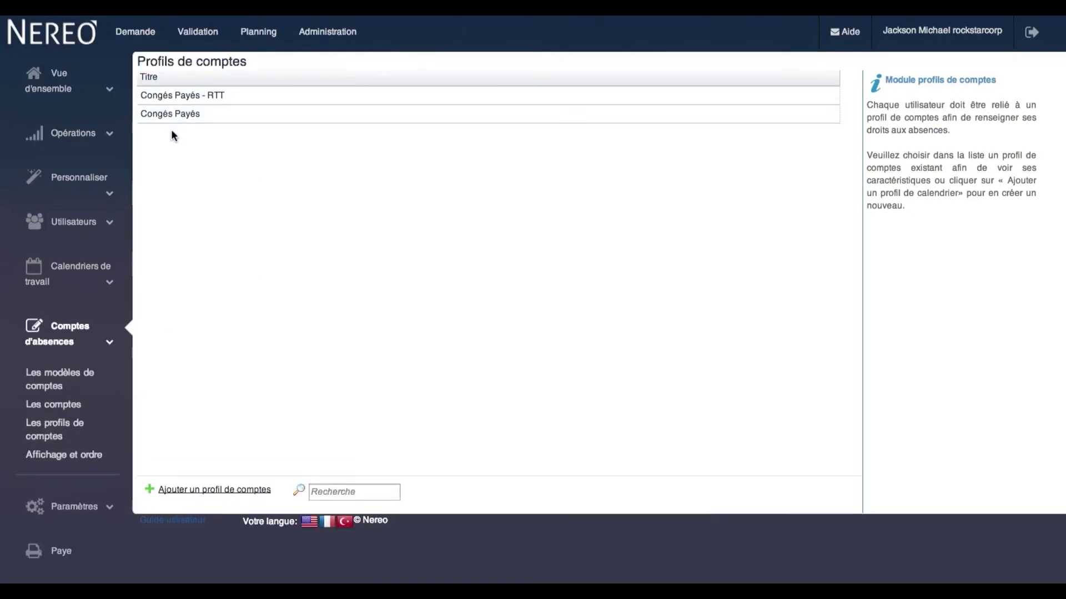
{"action": "left_click", "coordinate": [161, 97]}
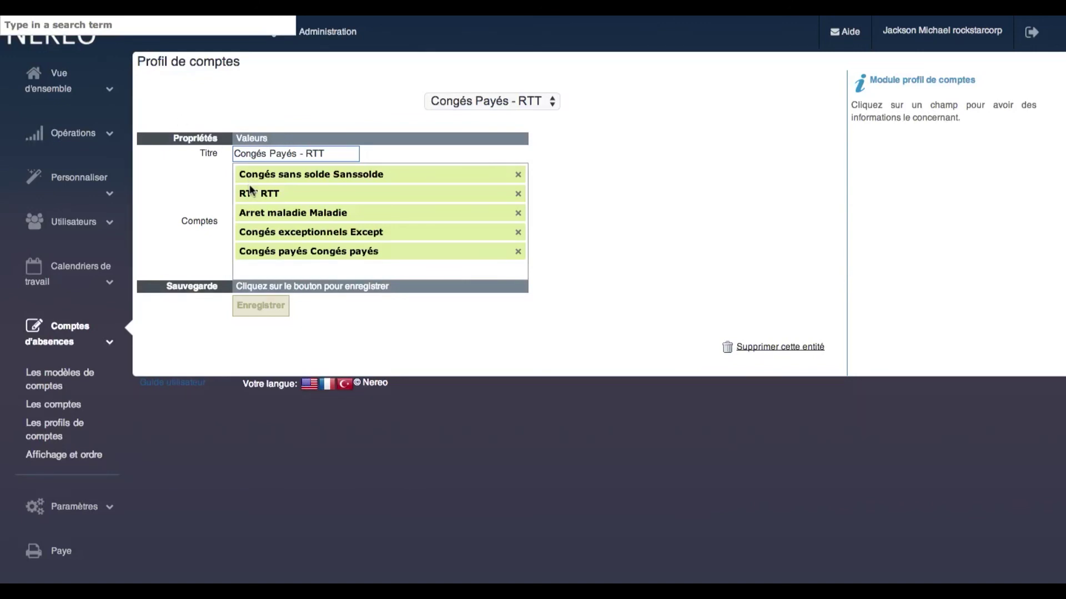
{"action": "left_click", "coordinate": [242, 268]}
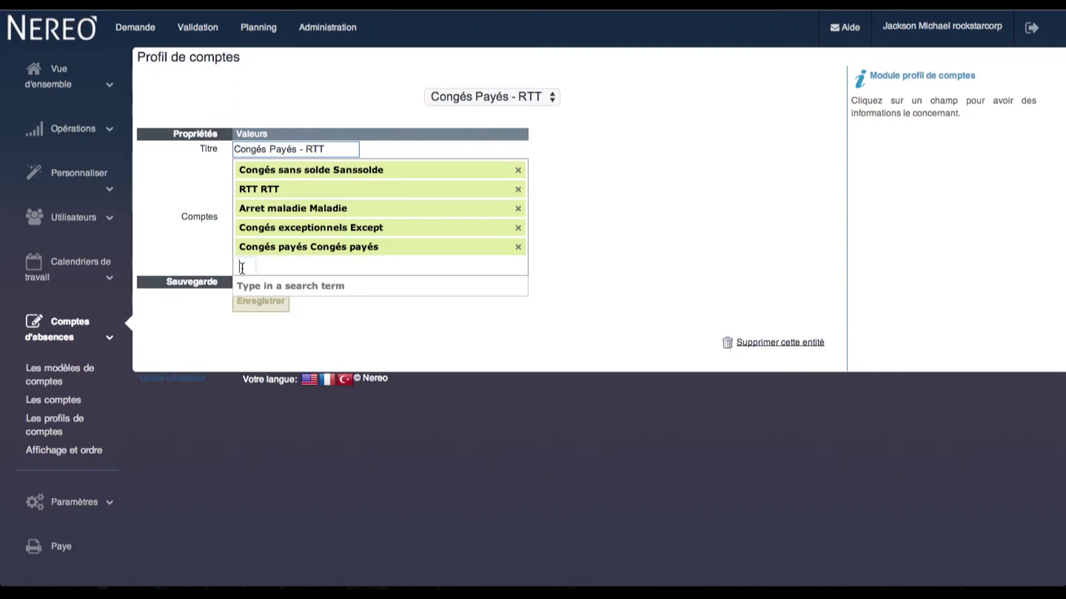
{"action": "type", "text": "mariage"}
{"action": "key", "text": "Return"}
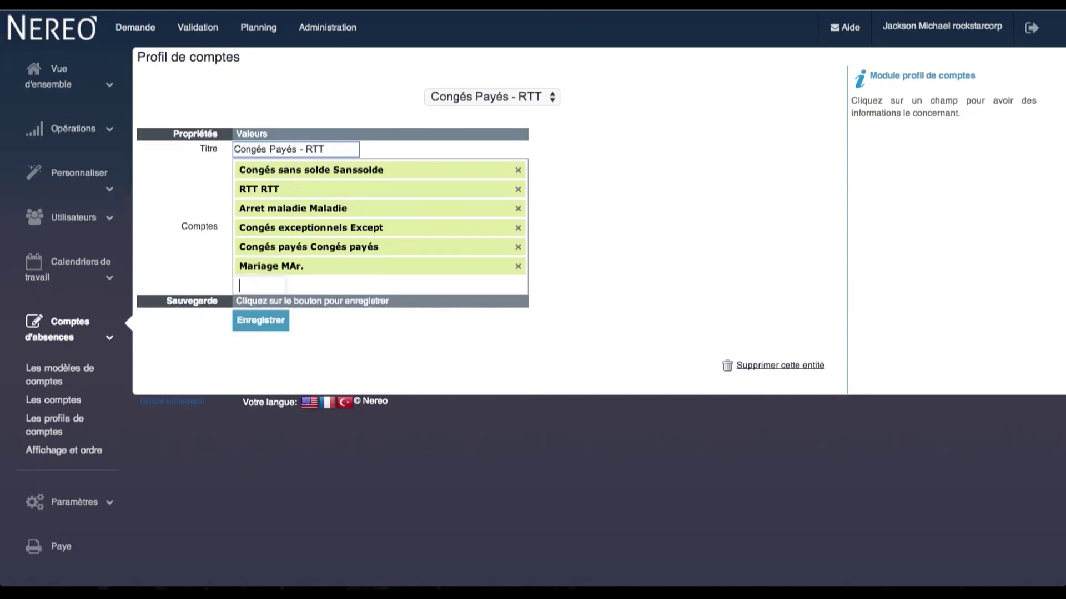
{"action": "left_click", "coordinate": [260, 319]}
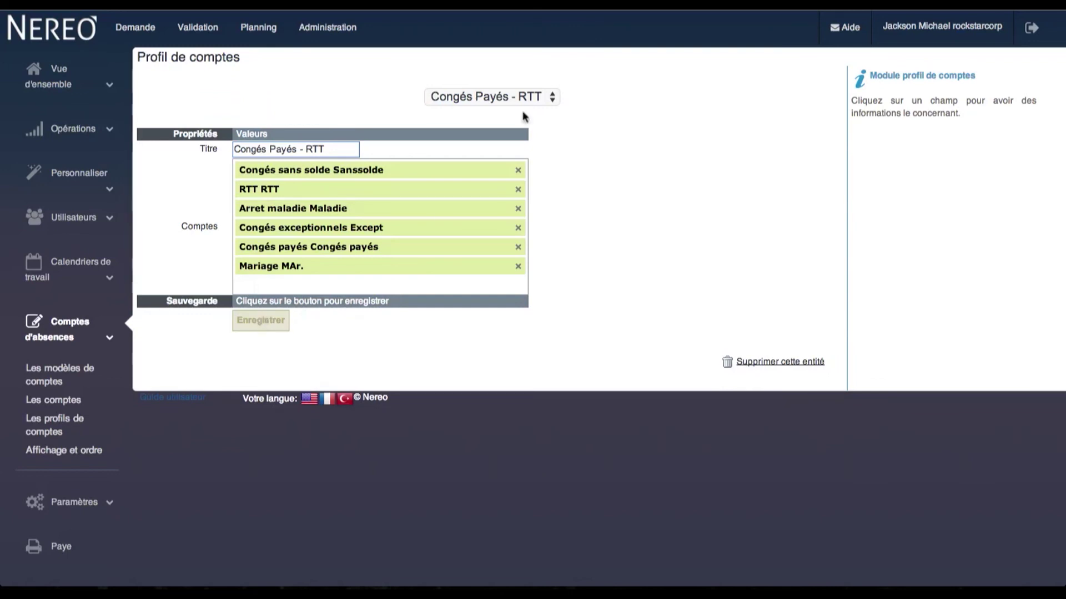
Step: Switch to the "Congés Payés" account profile, add the "Mariage MAr." model to it, and save
{"action": "left_click", "coordinate": [481, 98]}
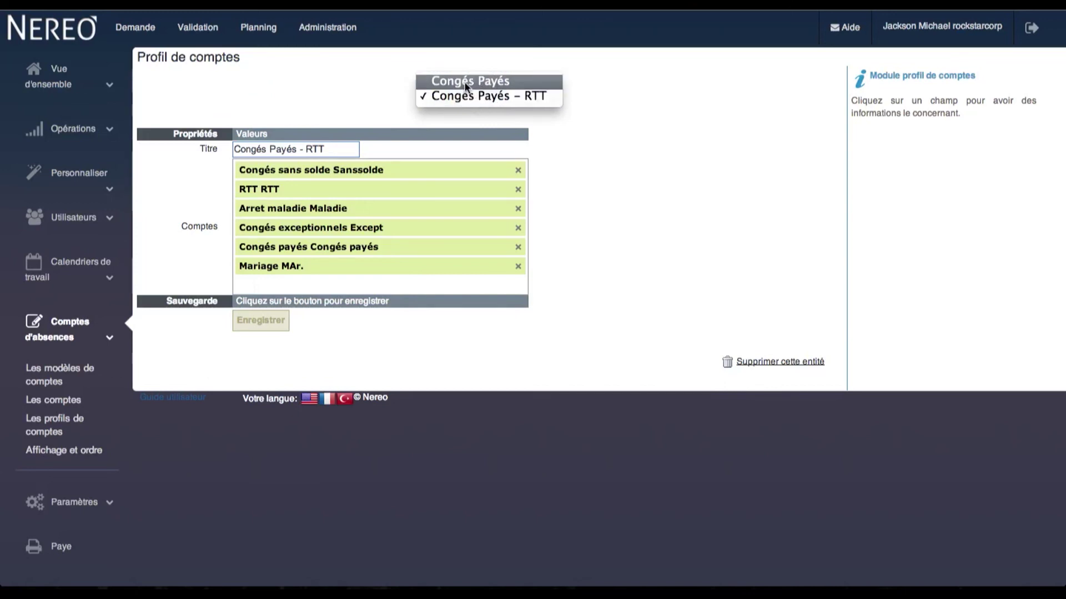
{"action": "left_click", "coordinate": [464, 81]}
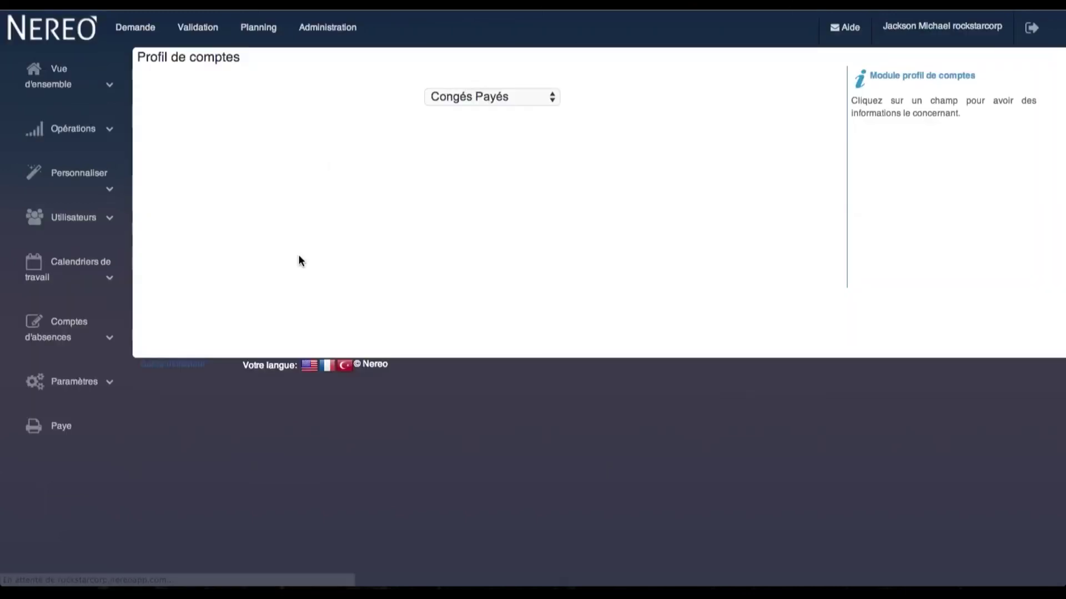
{"action": "left_click", "coordinate": [298, 253]}
{"action": "type", "text": "mar"}
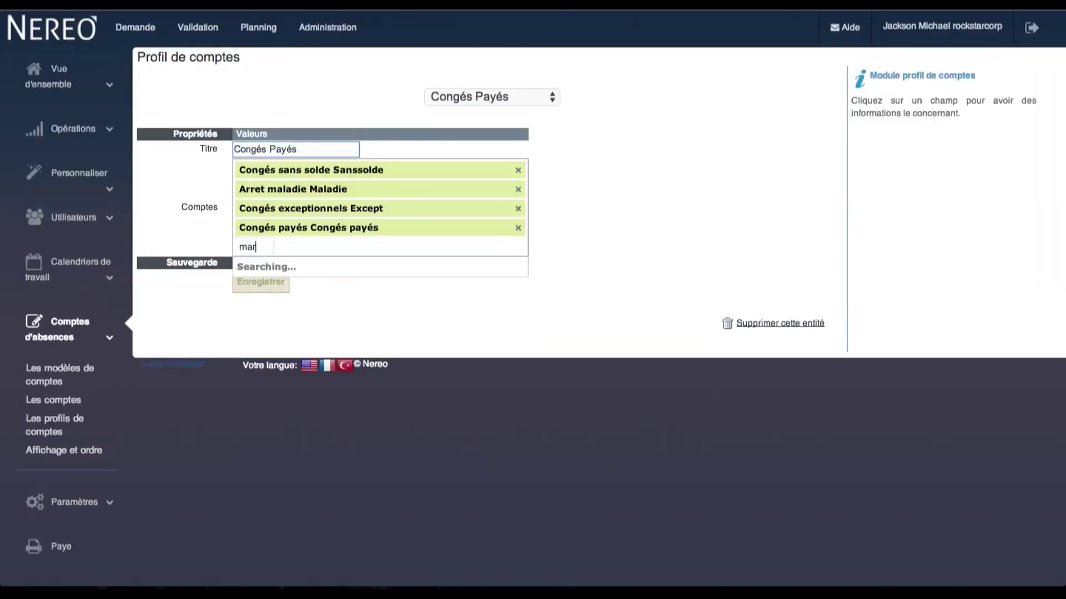
{"action": "key", "text": "Return"}
{"action": "left_click", "coordinate": [252, 306]}
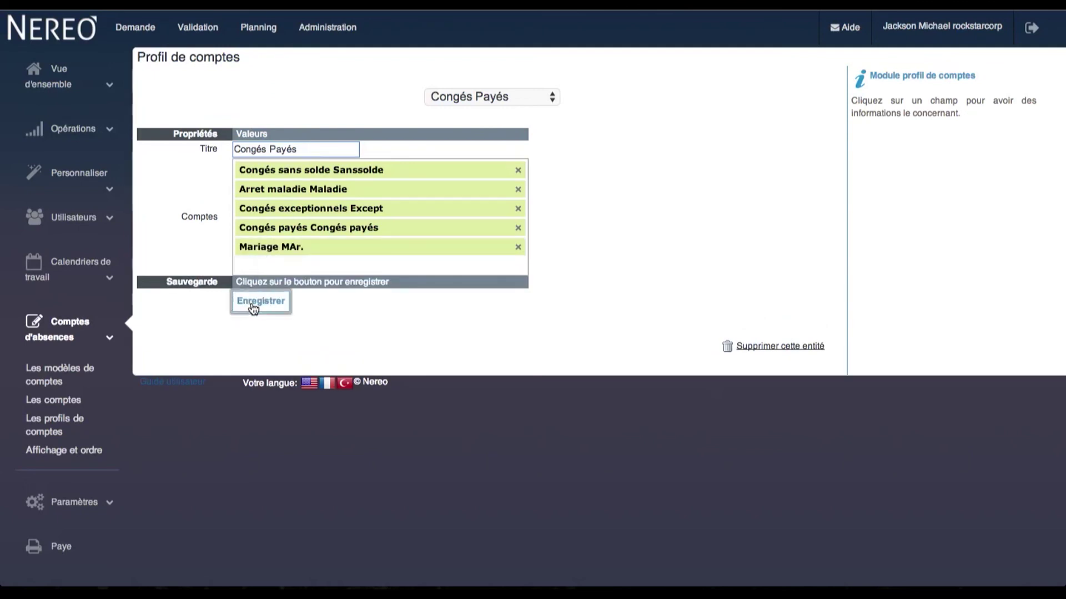